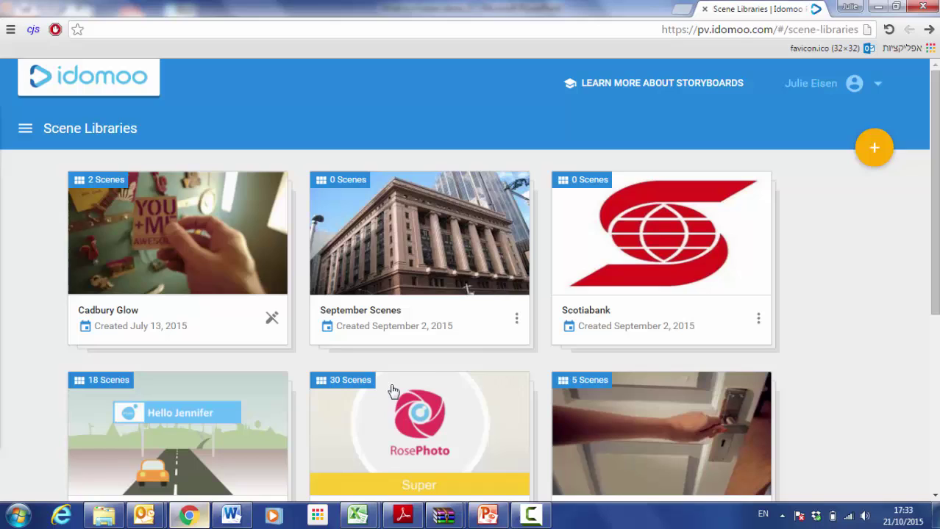
Create a new scene library and name it "Glasses Promotion".
click(869, 150)
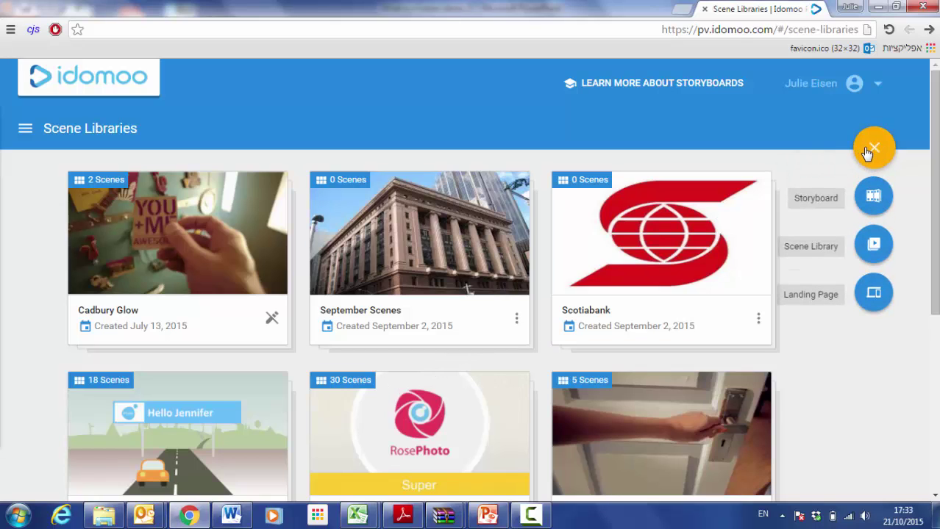
click(874, 254)
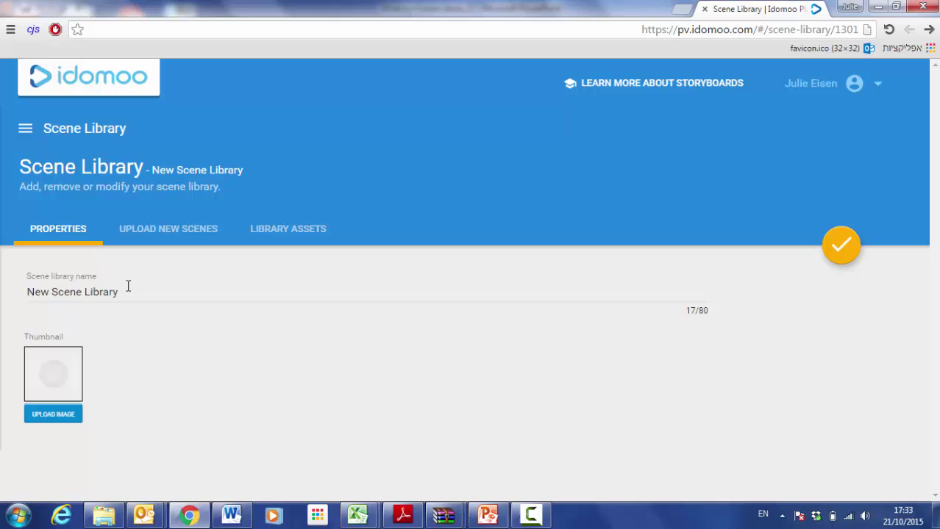
drag(126, 291, 2, 285)
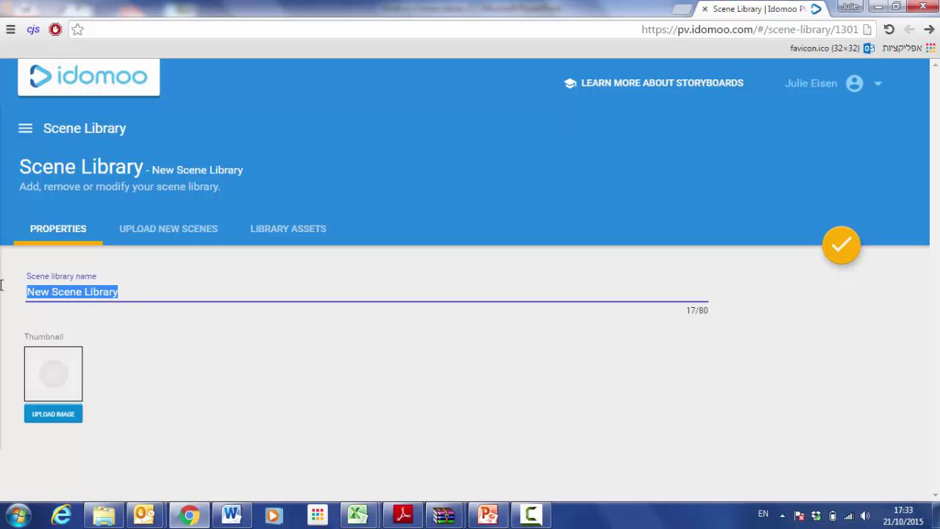
text(Glass)
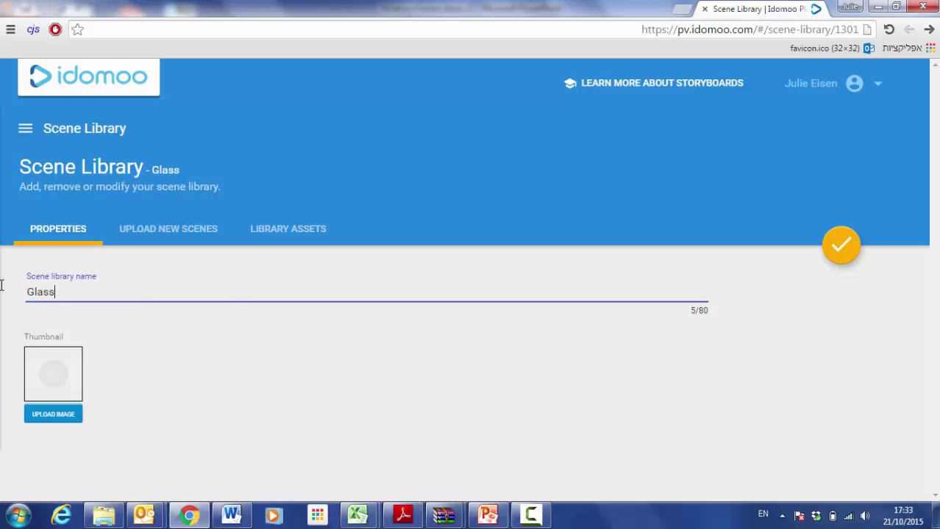
text(es Promotion)
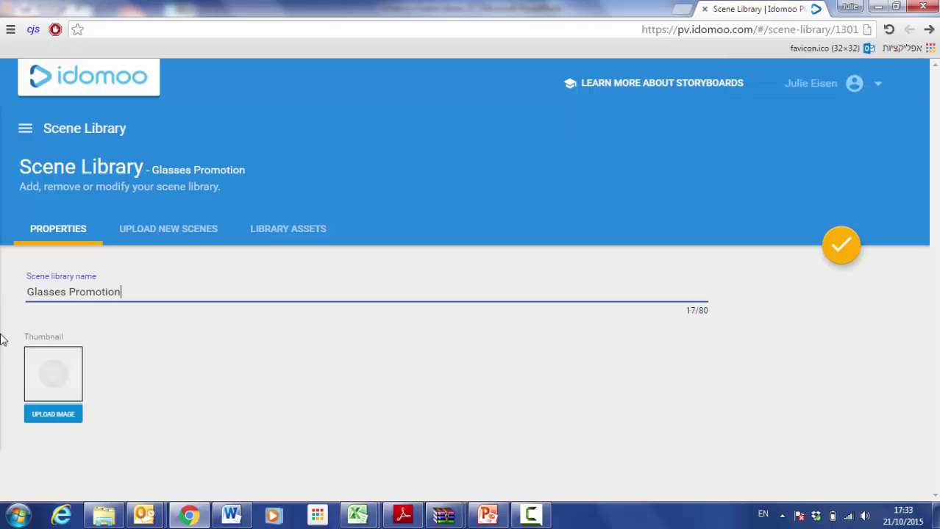
Upload the glasses image from the Thumbnail folder in Documents as the scene library's thumbnail.
click(75, 419)
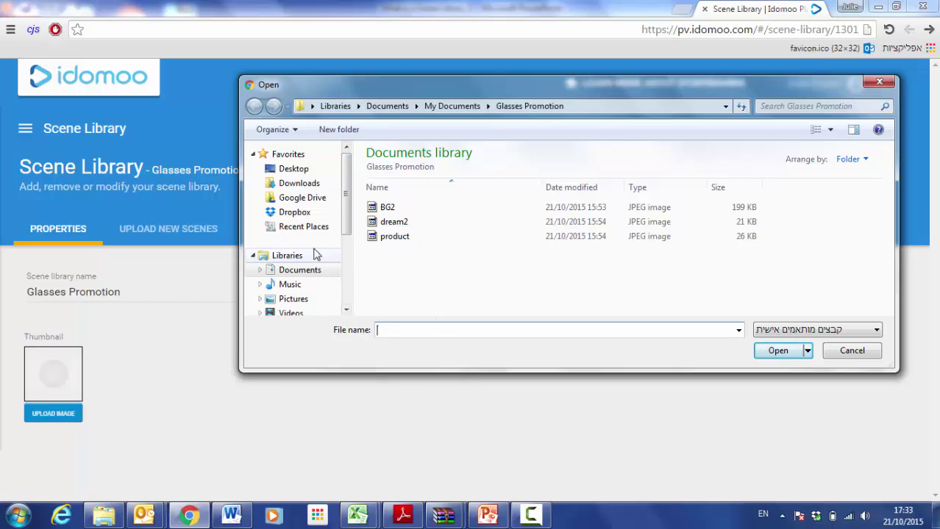
click(294, 272)
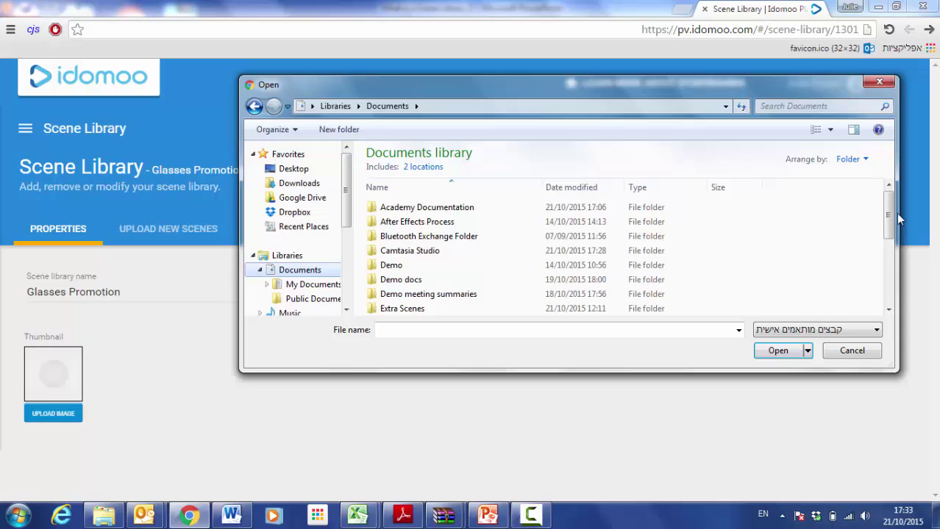
click(883, 246)
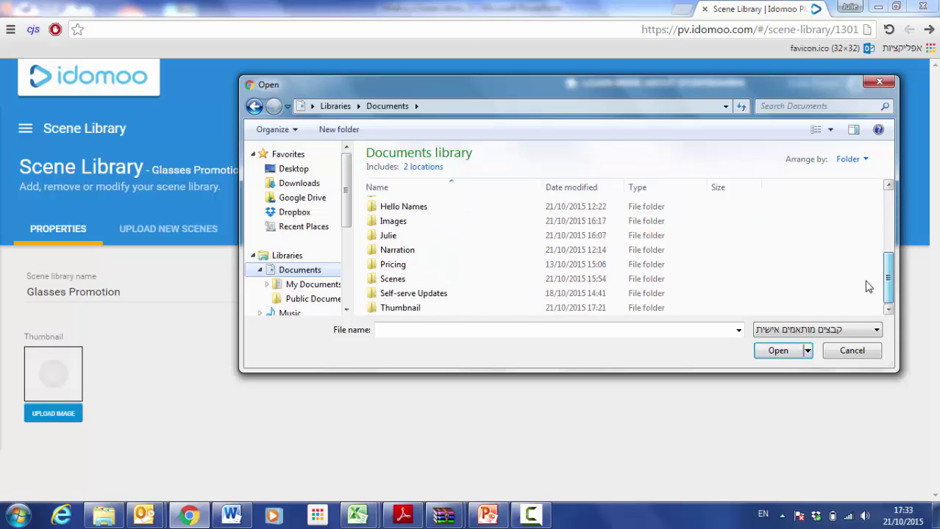
double_click(442, 310)
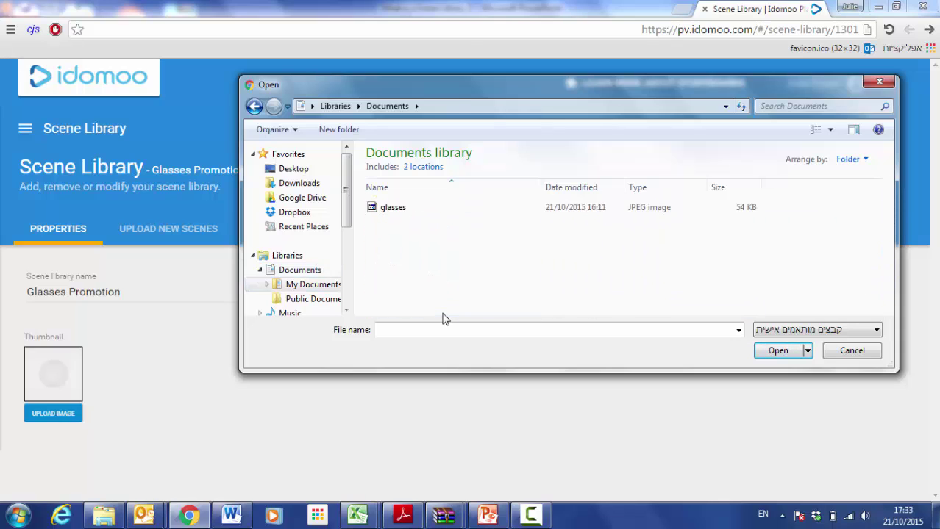
click(379, 210)
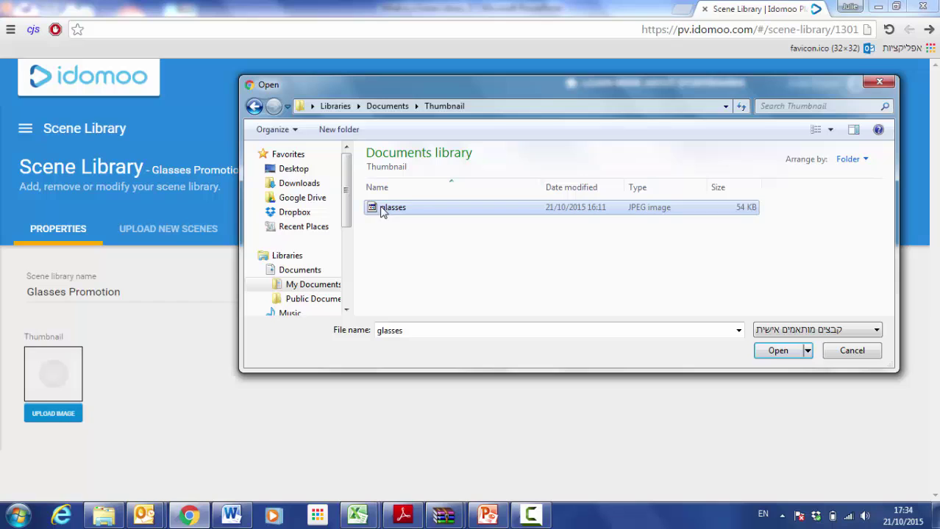
click(786, 350)
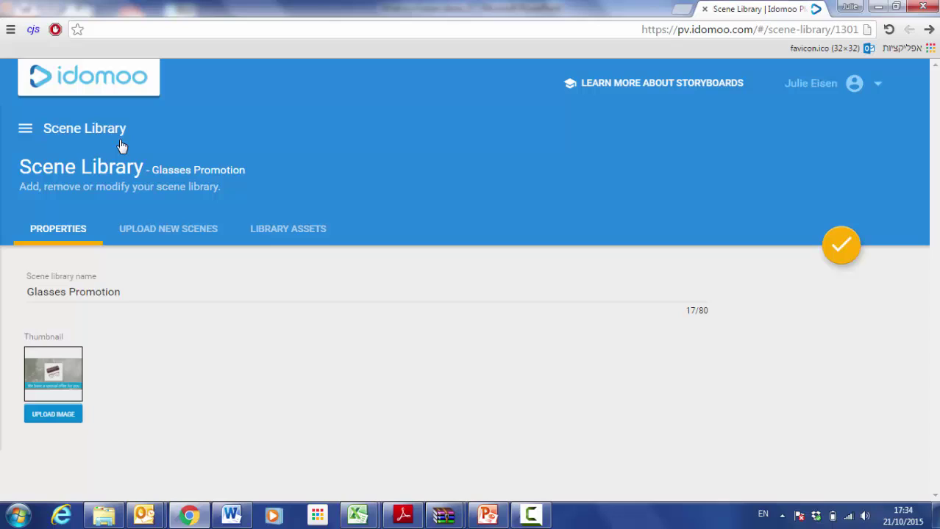
Upload the scene files Scene3.idm, scene9.idm, scene35.idm and scene38.idm from the Glasses Promotion documents folder to the library.
click(157, 230)
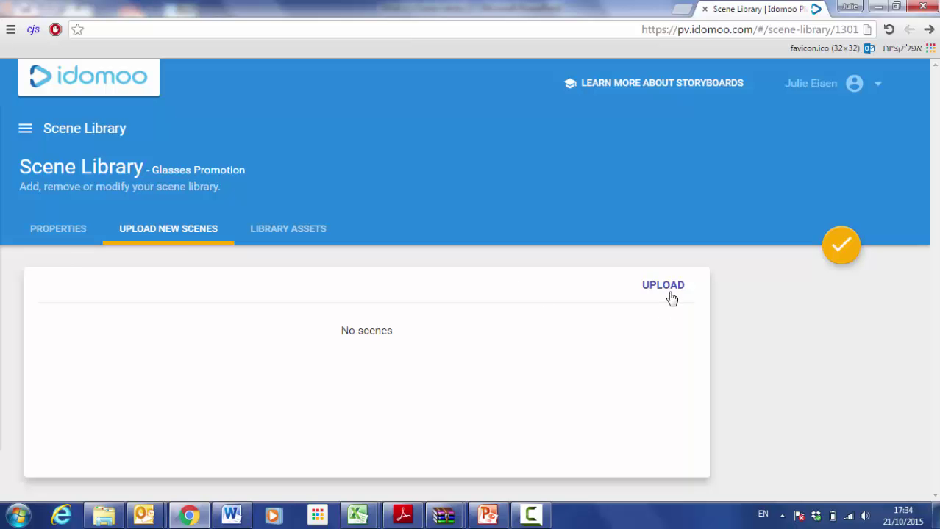
click(669, 294)
click(299, 270)
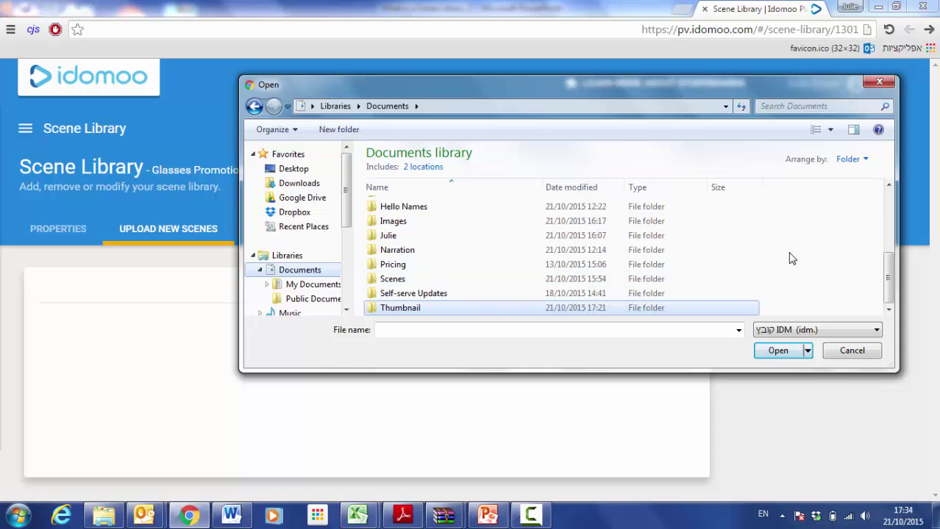
scroll(772, 269, up, 2)
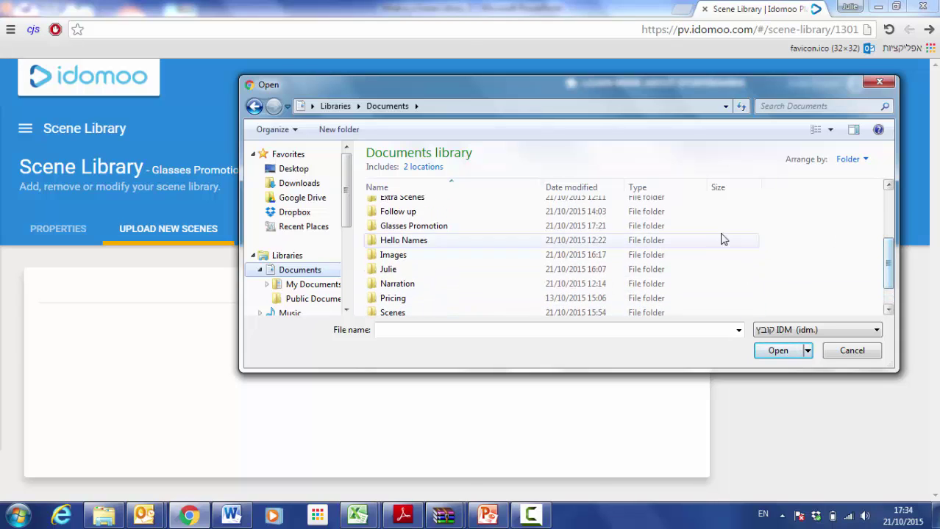
double_click(553, 228)
click(471, 213)
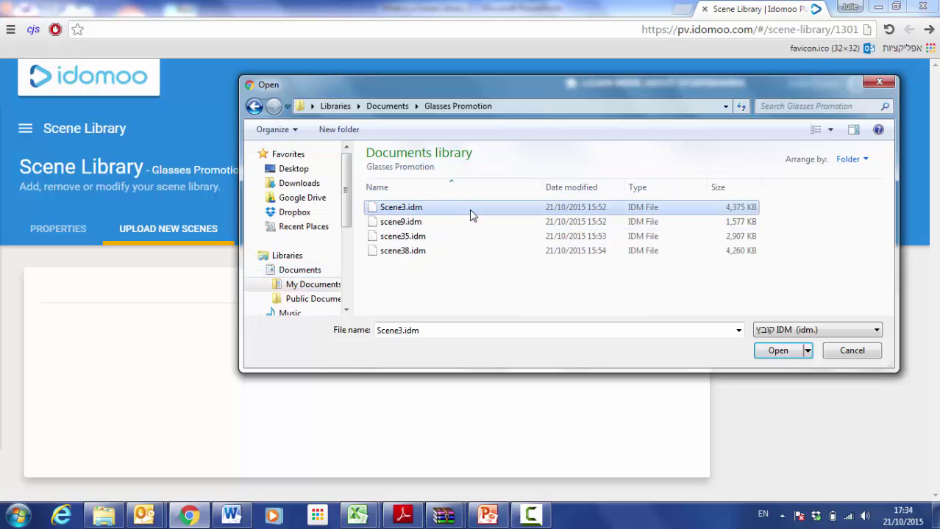
shift+click(441, 250)
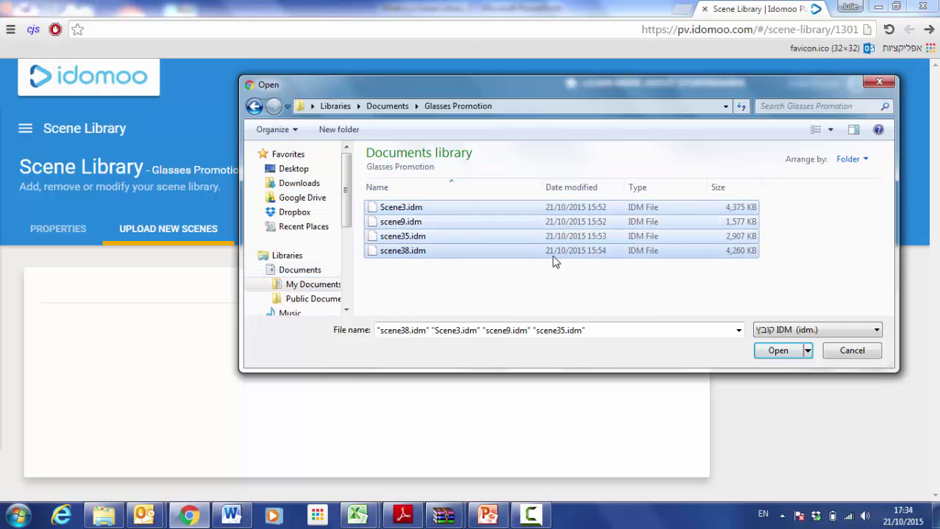
click(779, 351)
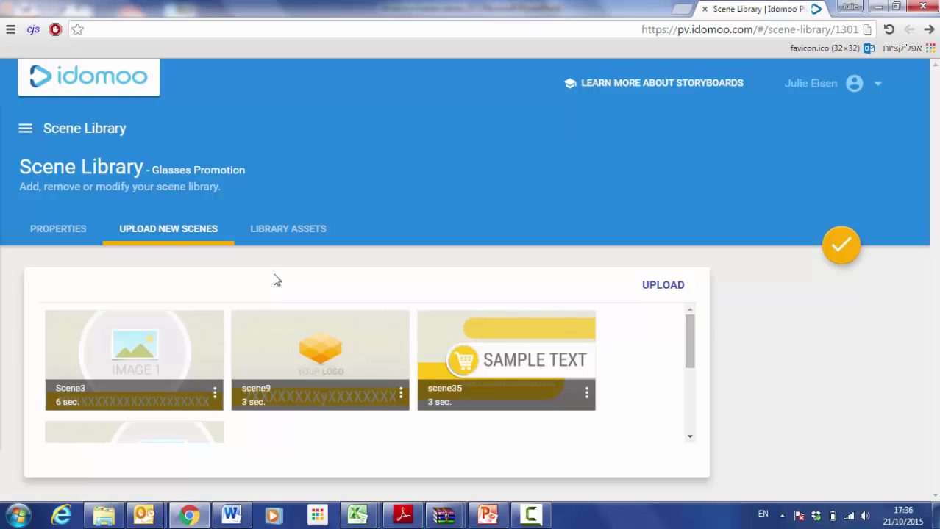
Create two folders named "Hello Names" and "Images" in the library assets.
click(296, 237)
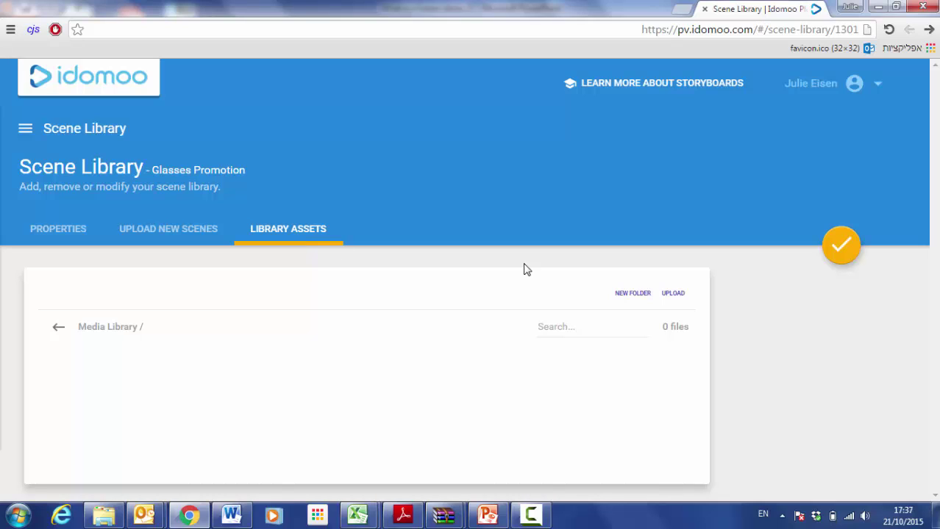
click(624, 302)
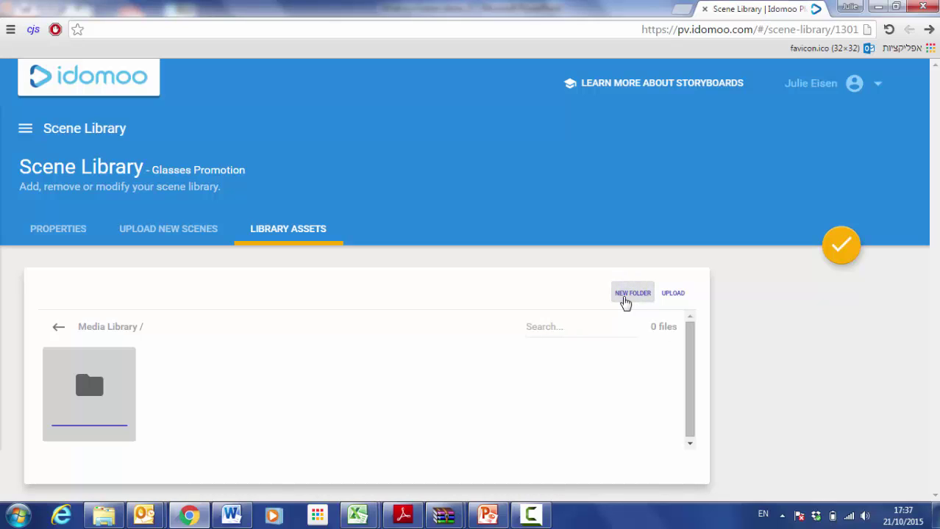
text(Hello Names)
click(516, 405)
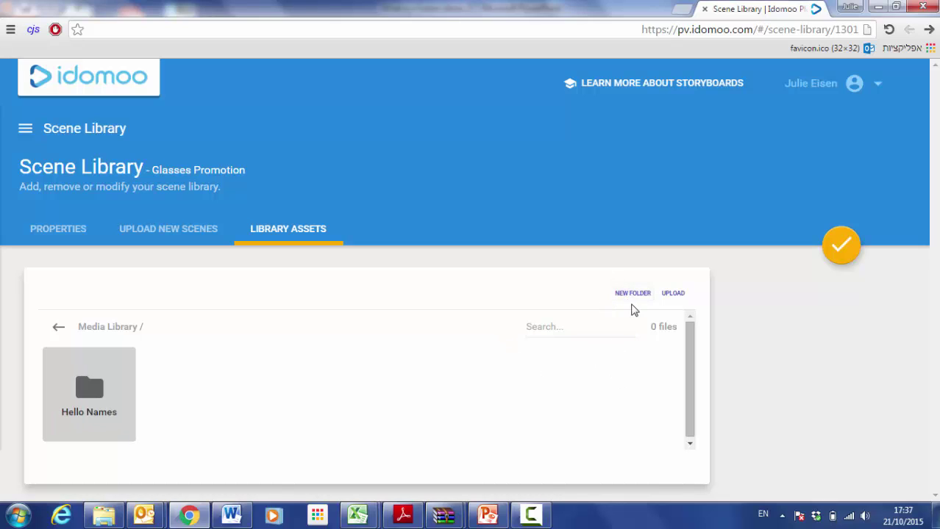
click(632, 293)
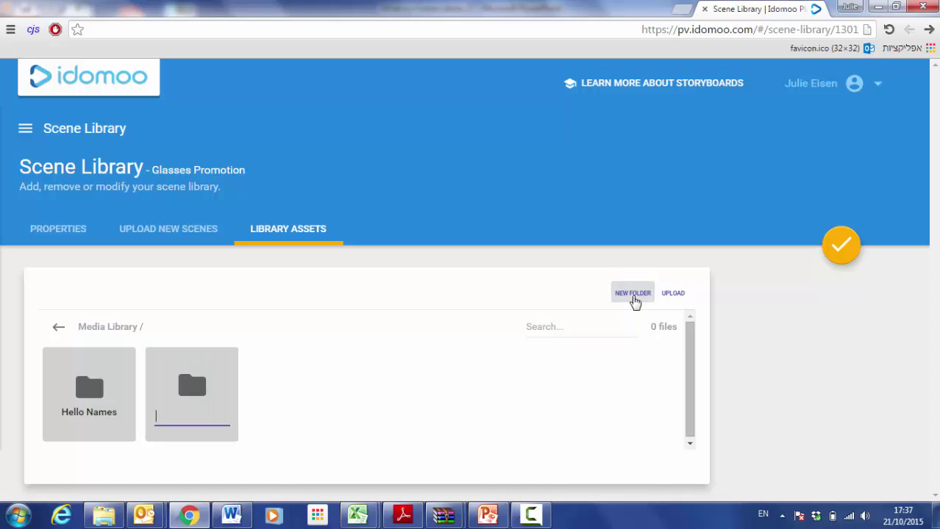
text(Images)
click(500, 420)
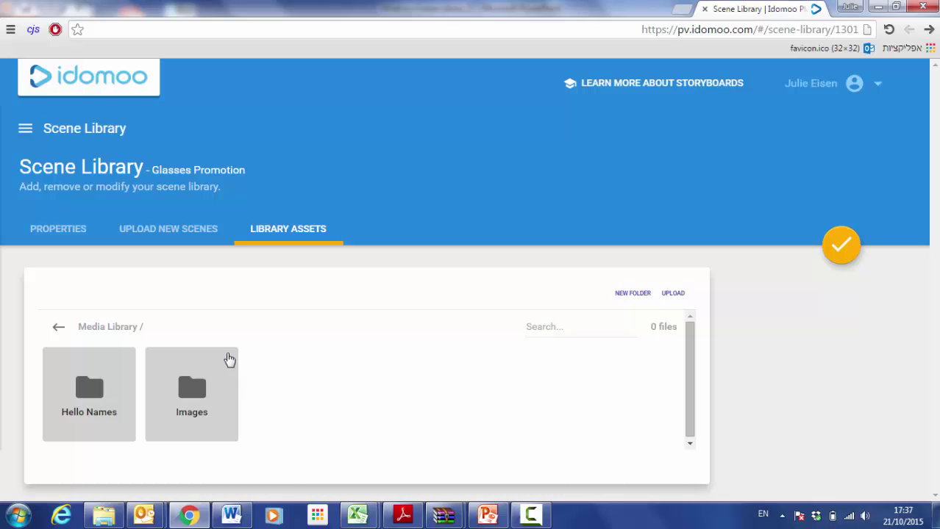
Upload all WAVE audio files from the Hello Names documents folder into the Hello Names asset folder.
mouse_move(126, 384)
double_click(100, 401)
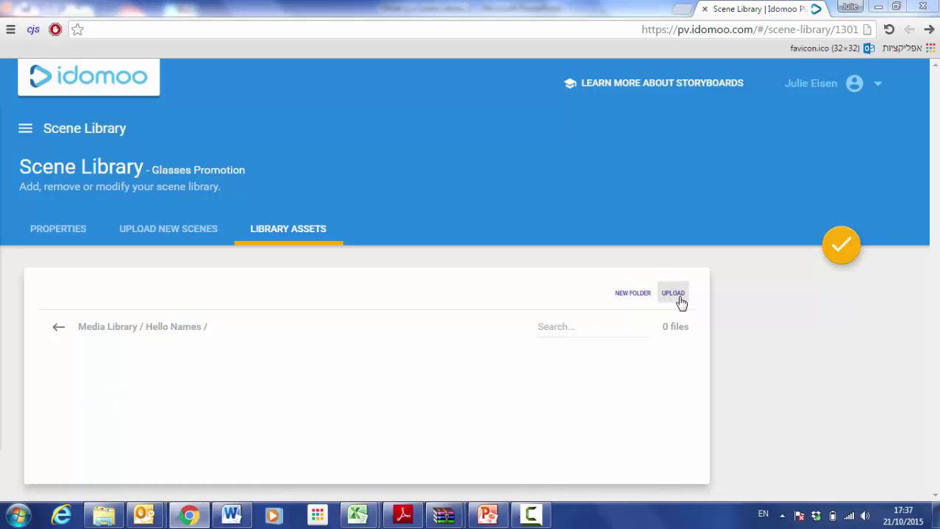
click(680, 299)
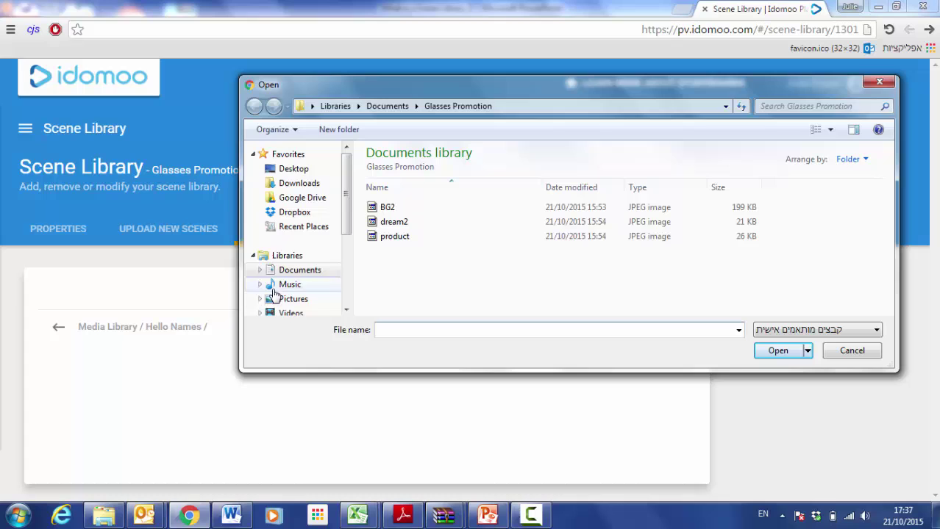
click(296, 271)
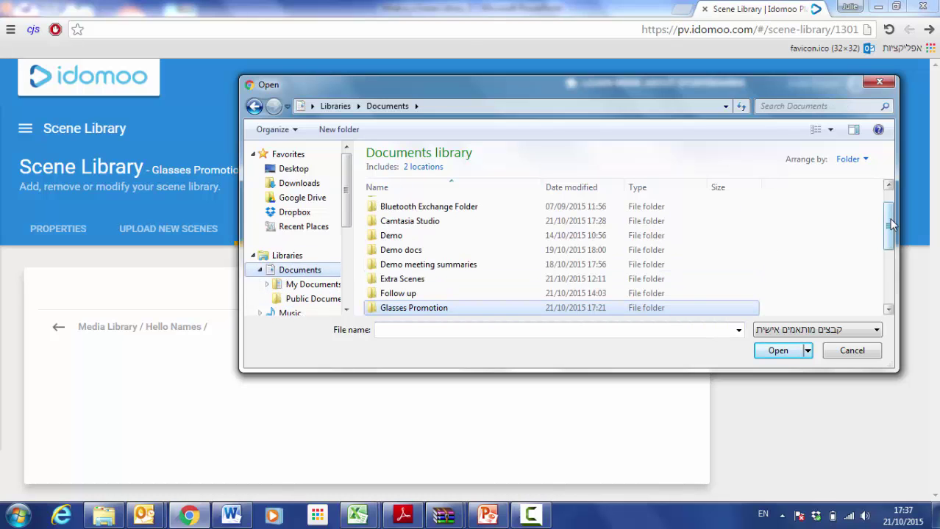
drag(889, 224, 890, 249)
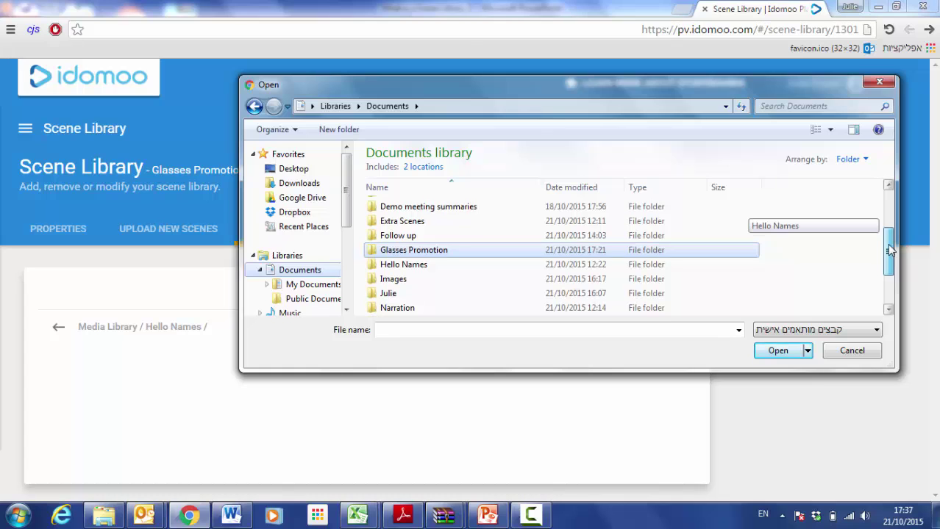
double_click(425, 265)
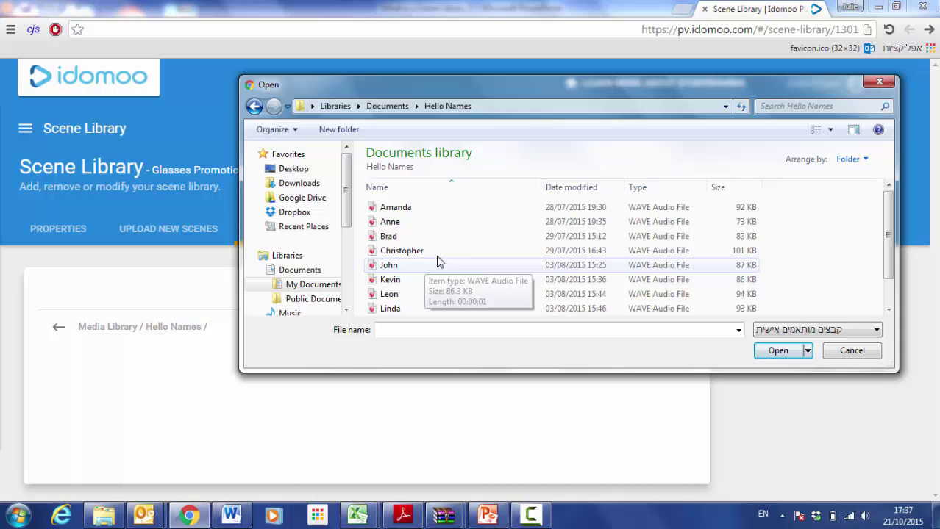
click(430, 213)
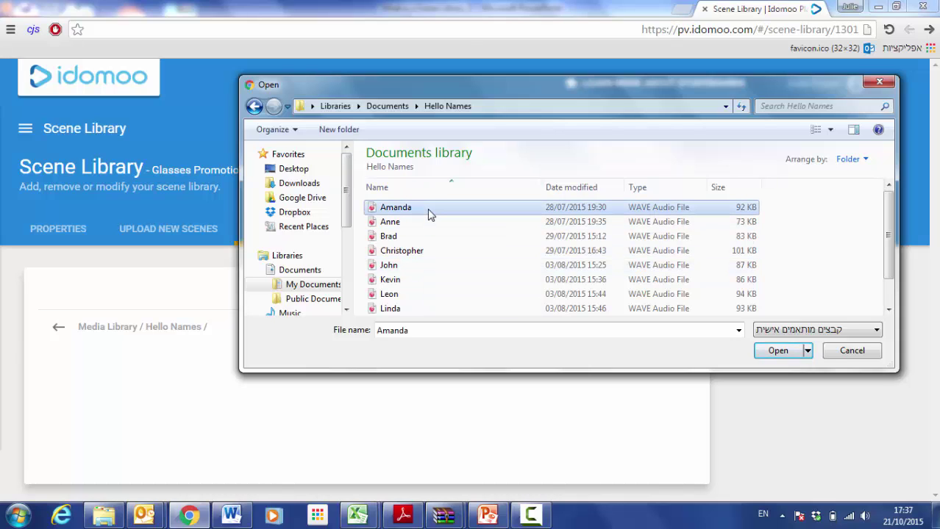
click(888, 310)
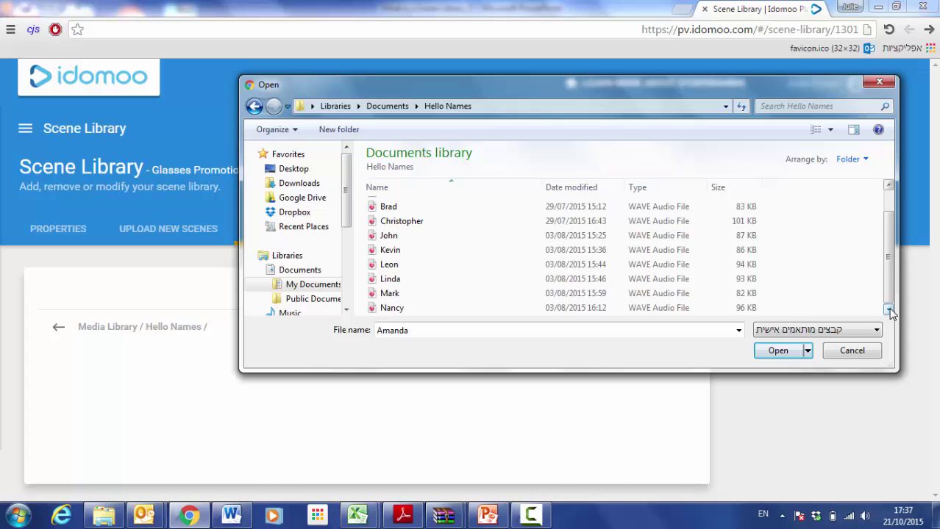
shift+click(510, 308)
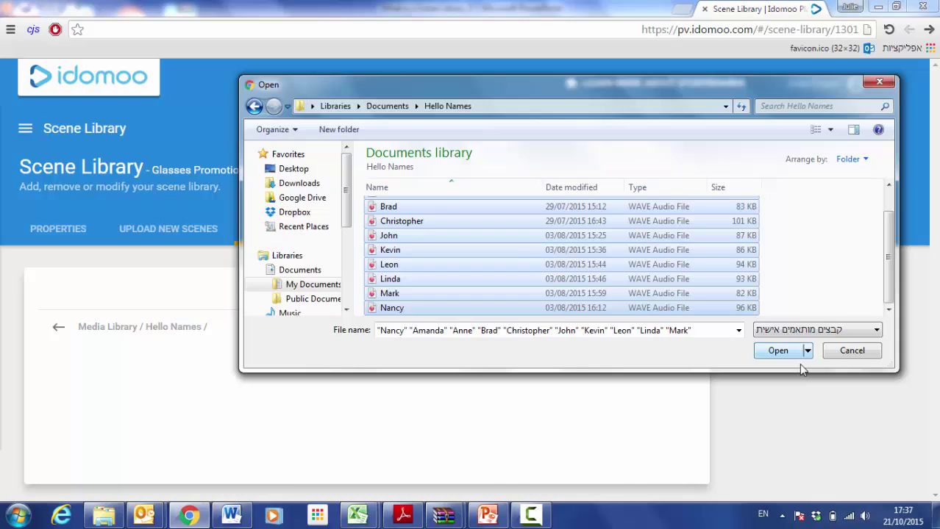
key(Return)
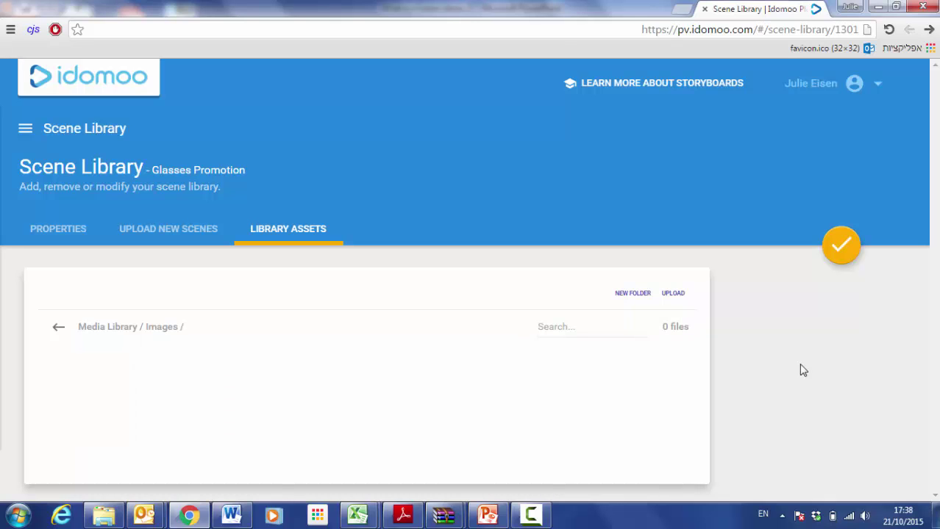
Upload the images BG2, dream2 and product from the Glasses Promotion documents folder into the Images asset folder.
key(Return)
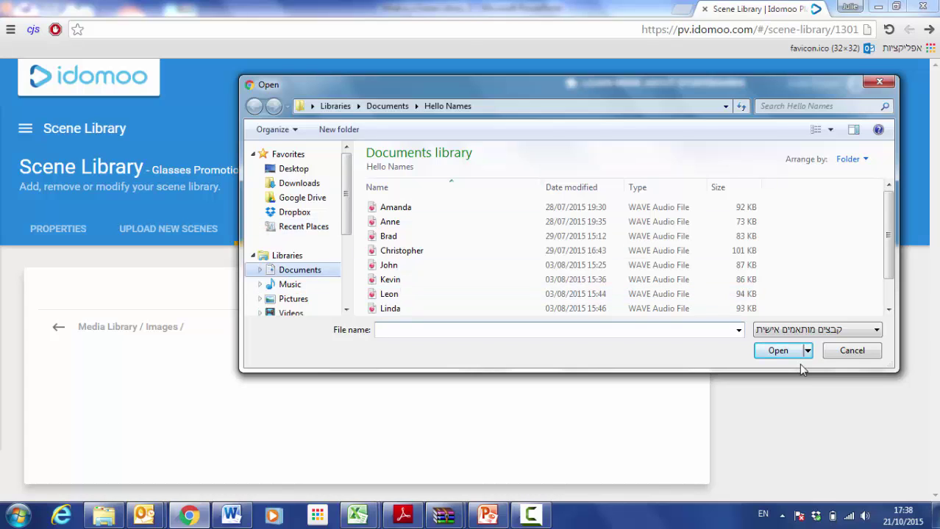
key(alt+Up)
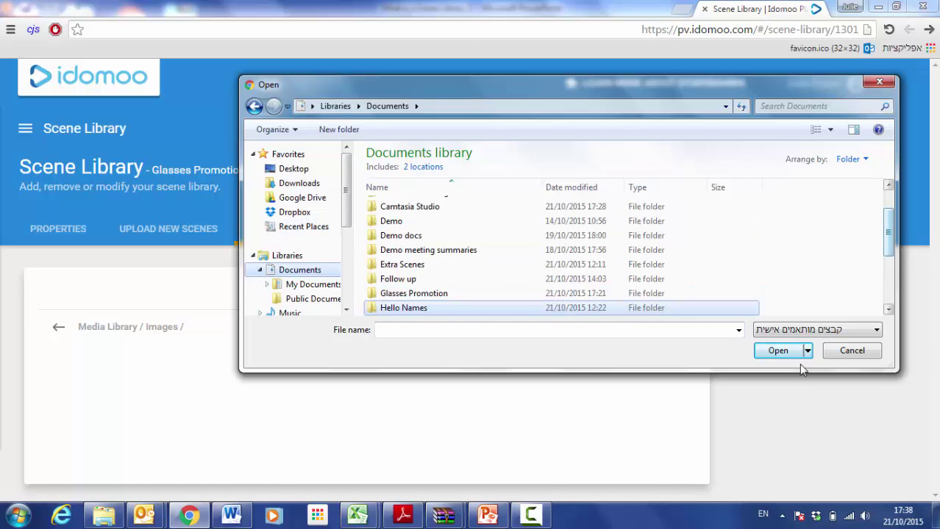
key(Up)
key(Return)
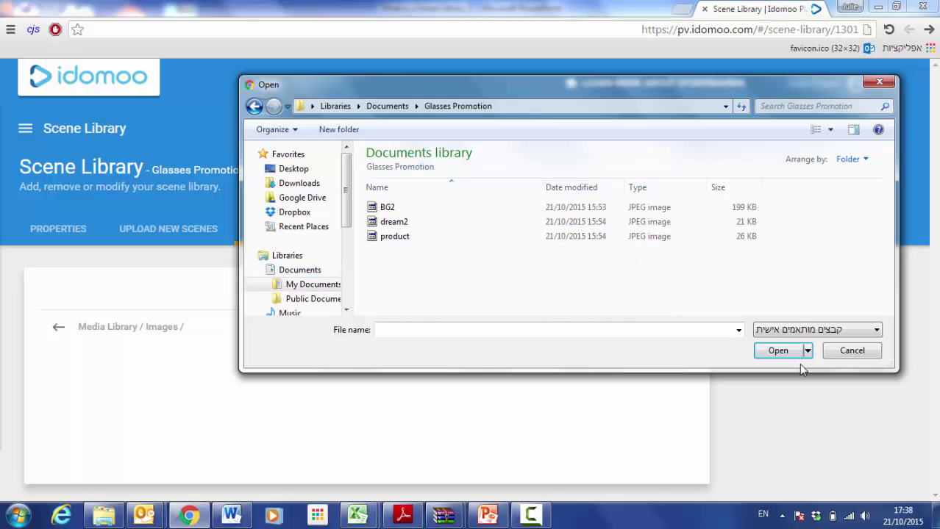
key(Down)
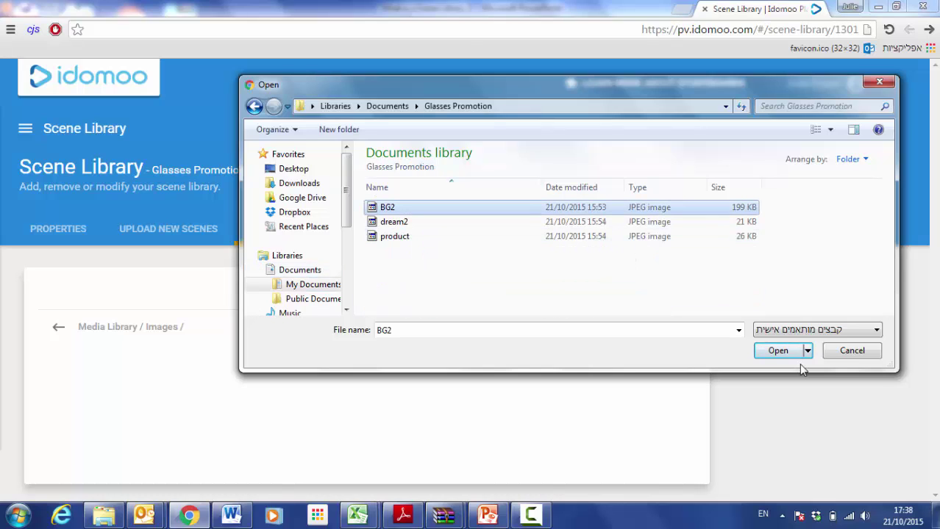
key(shift+Down)
key(shift+Down)
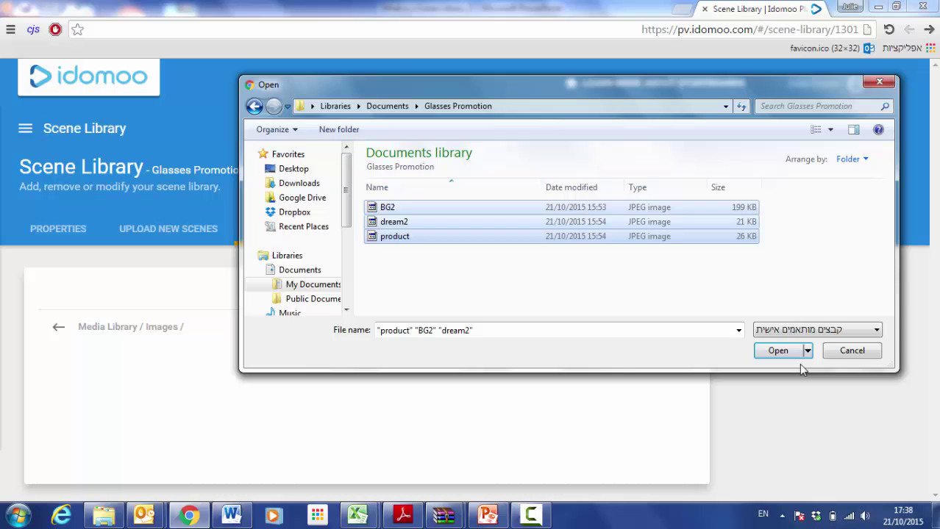
key(Return)
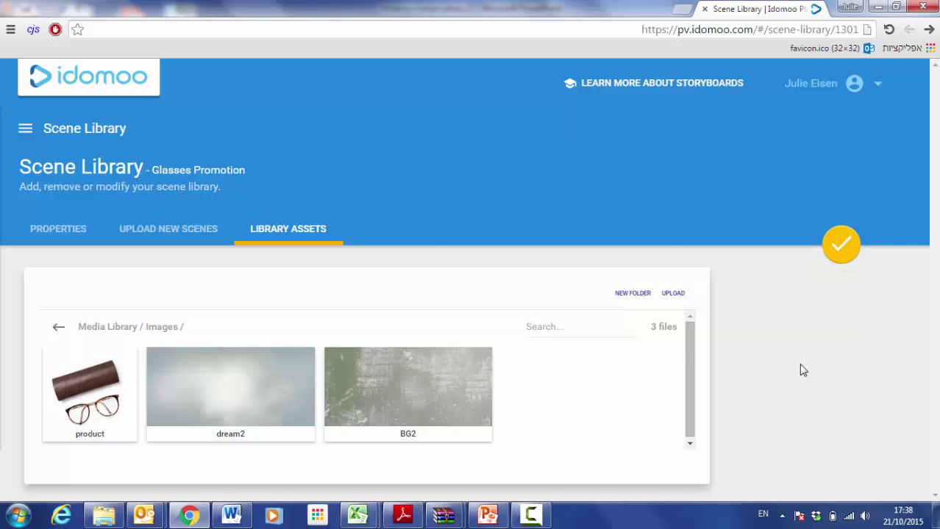
Save the scene library and find its card in the Scene Libraries overview.
scroll(803, 369, up, 5)
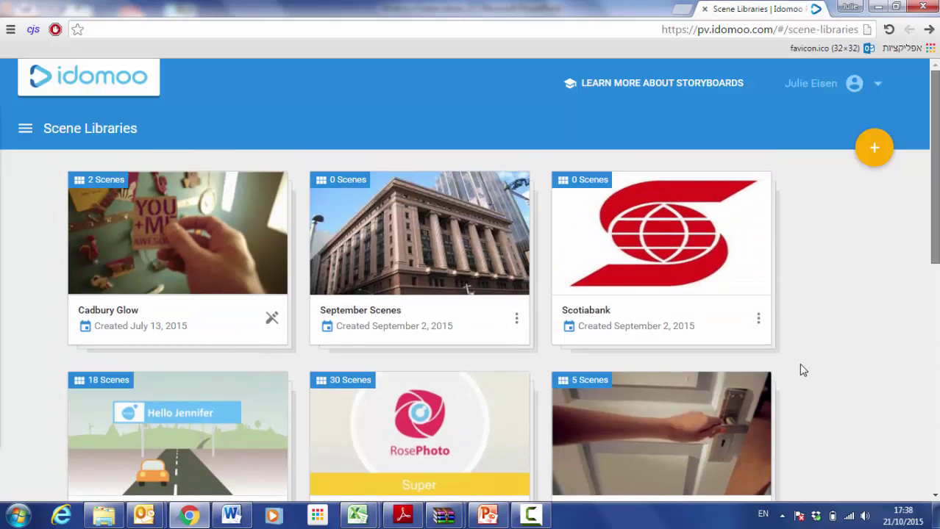
scroll(803, 370, down, 4)
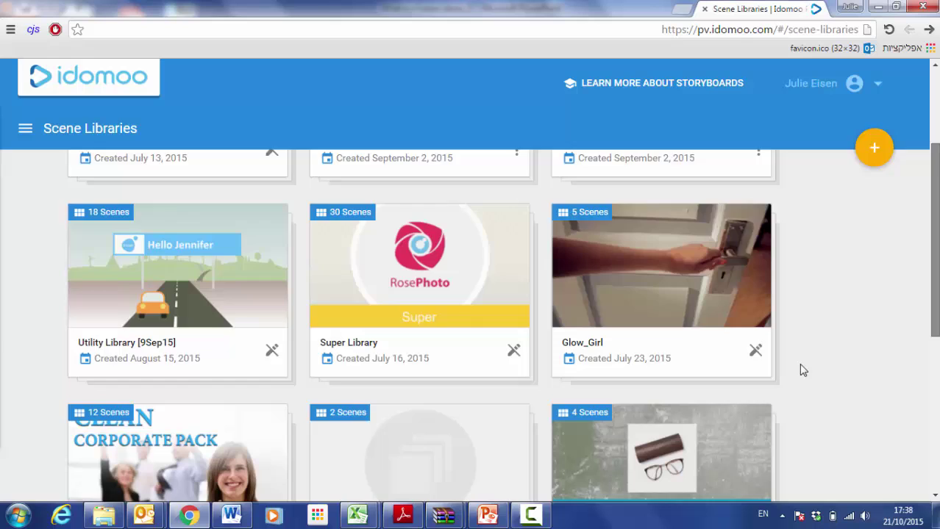